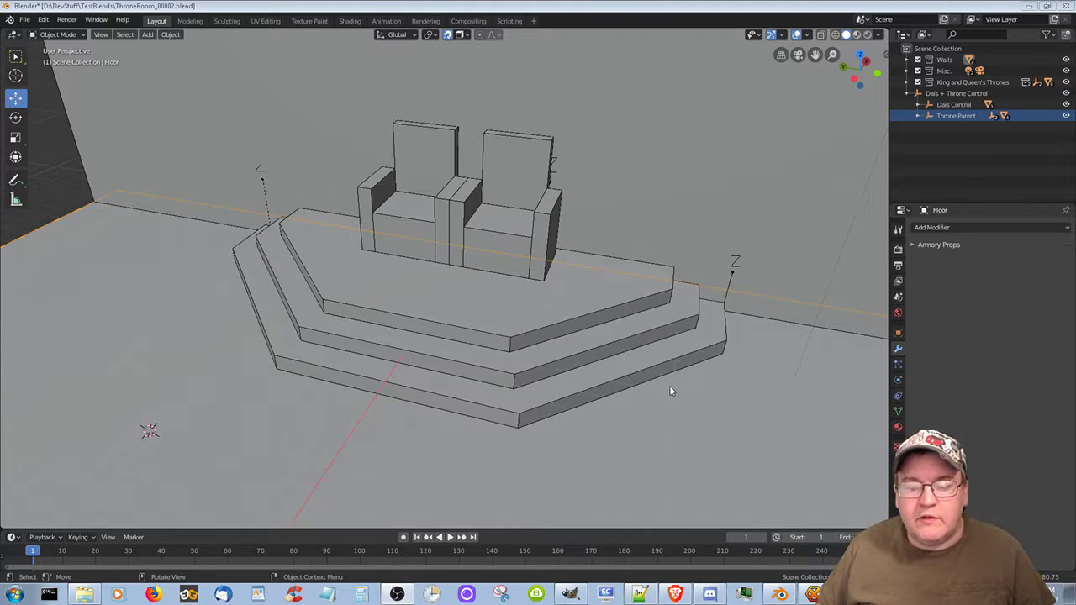
Orbit and zoom around the throne room to view the thrones from several angles
scroll(625, 155, down, 1)
scroll(773, 412, down, 4)
middle_drag(627, 394, 554, 382)
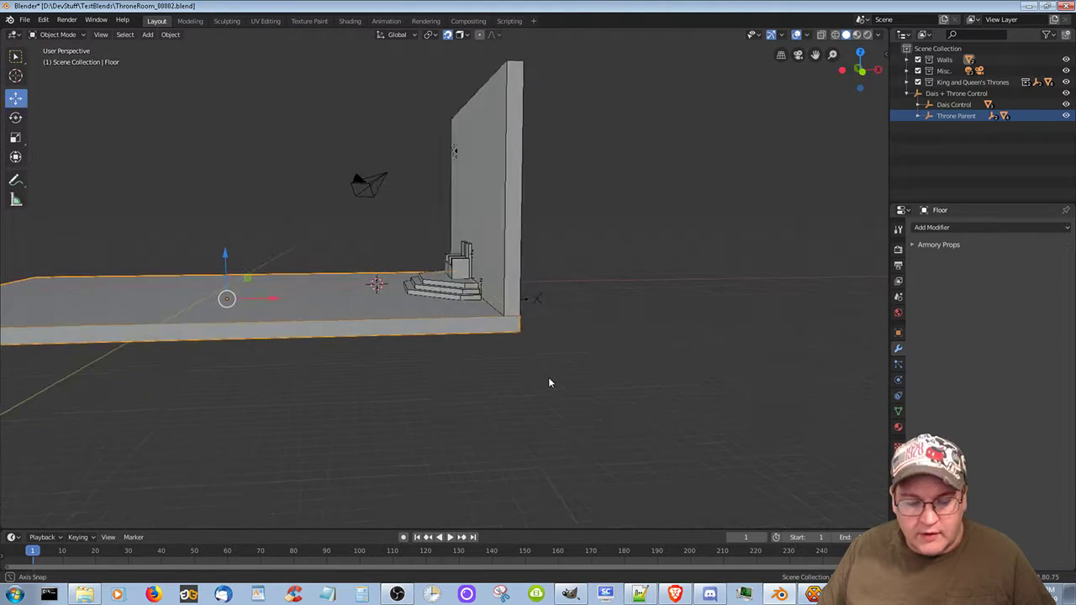
middle_drag(437, 379, 567, 404)
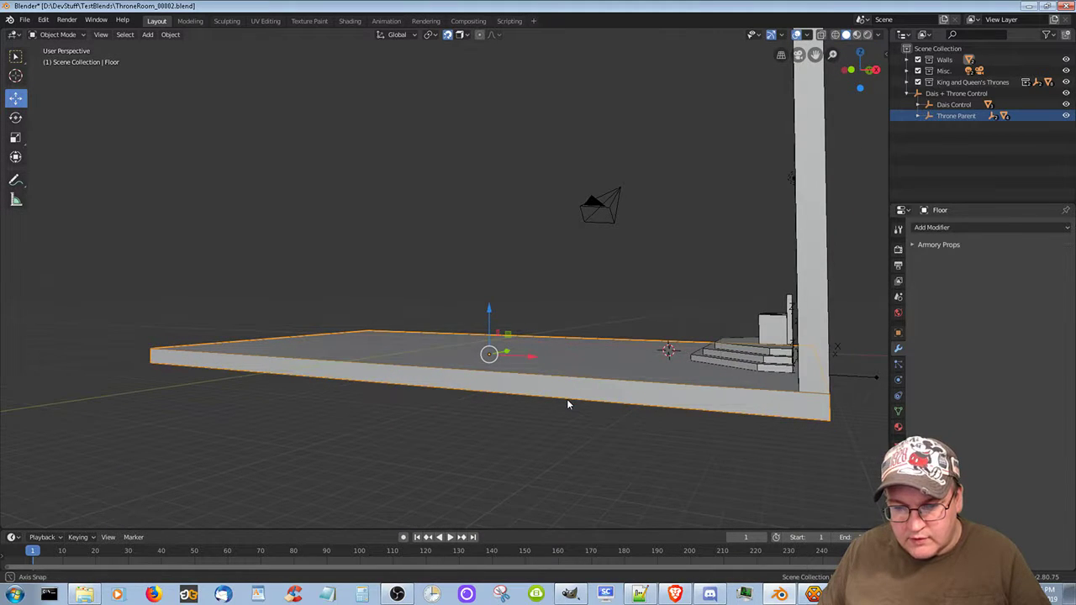
middle_drag(567, 404, 684, 432)
scroll(639, 360, up, 5)
middle_drag(641, 365, 738, 365)
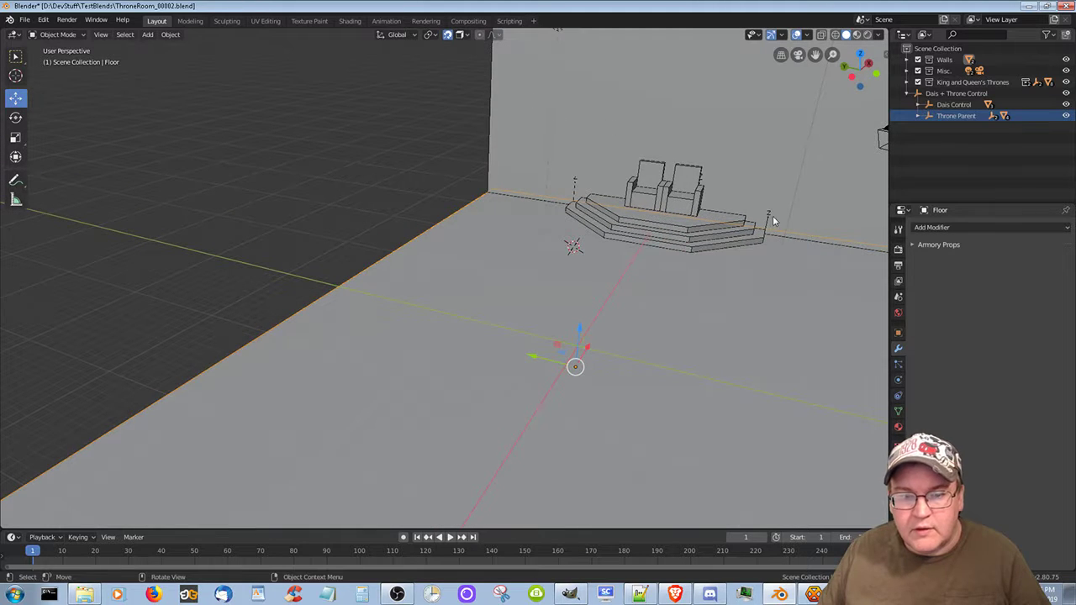
Select the Dais + Throne Control empty and test a move, leaving it in place
click(956, 94)
drag(586, 197, 601, 180)
middle_drag(601, 181, 658, 258)
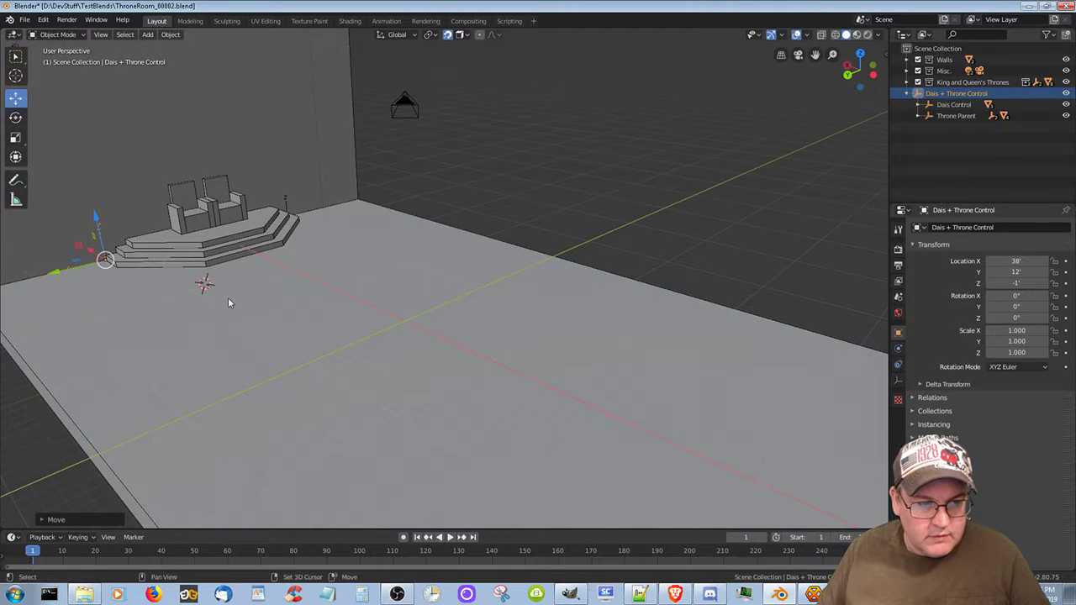
middle_drag(230, 300, 724, 484)
scroll(389, 394, up, 5)
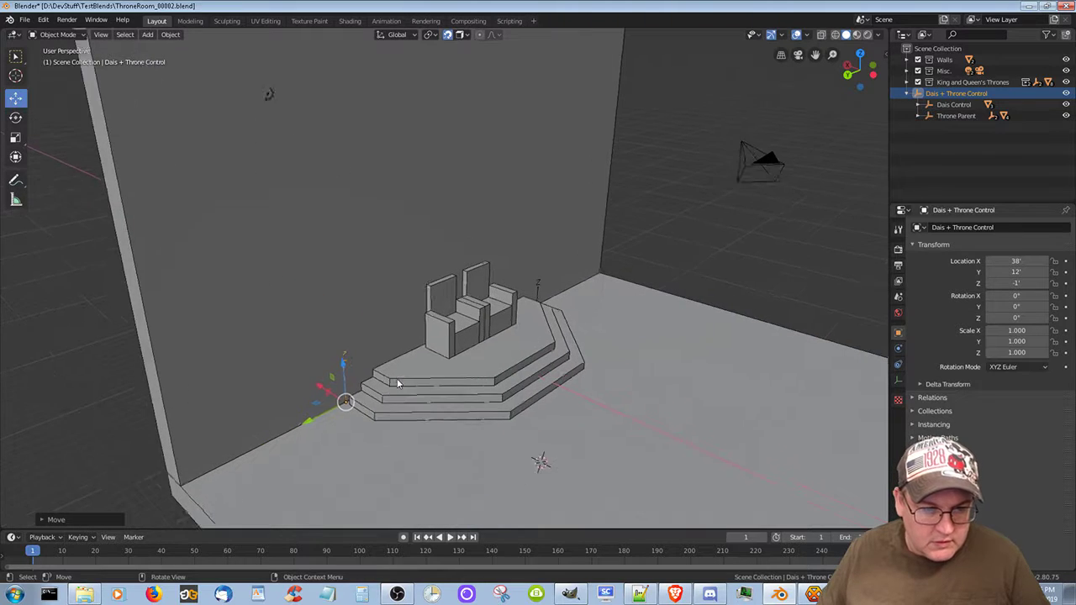
middle_drag(455, 413, 522, 441)
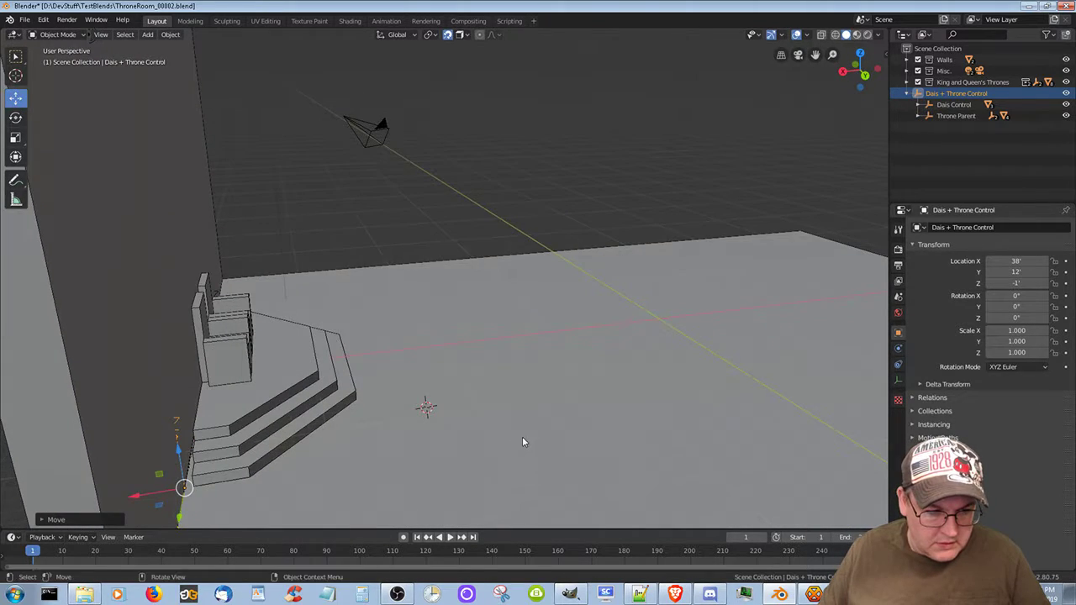
Select Dais Control together with Throne Parent
click(952, 105)
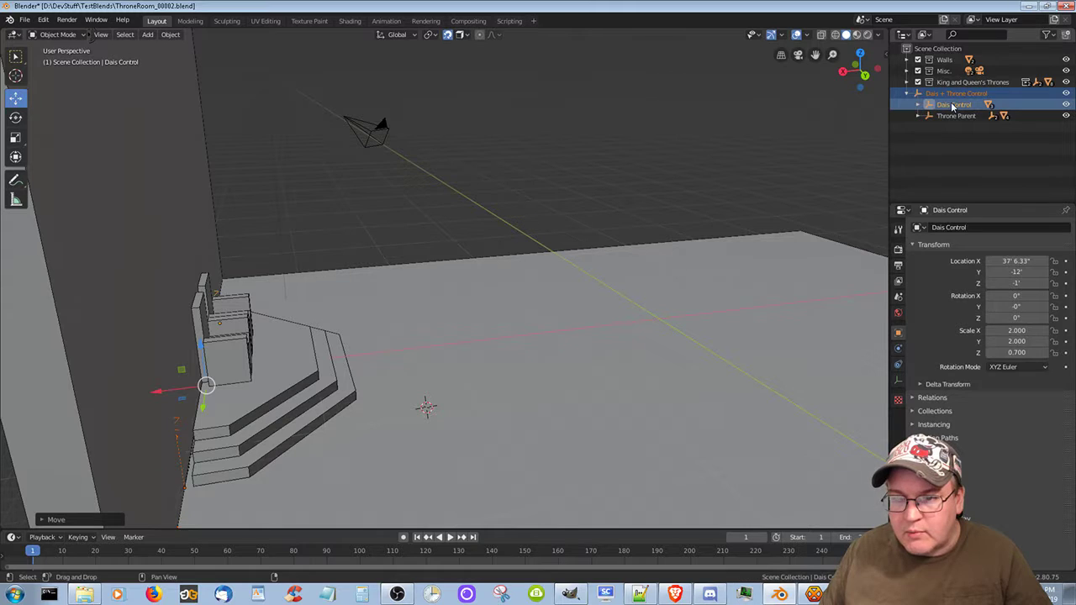
click(954, 93)
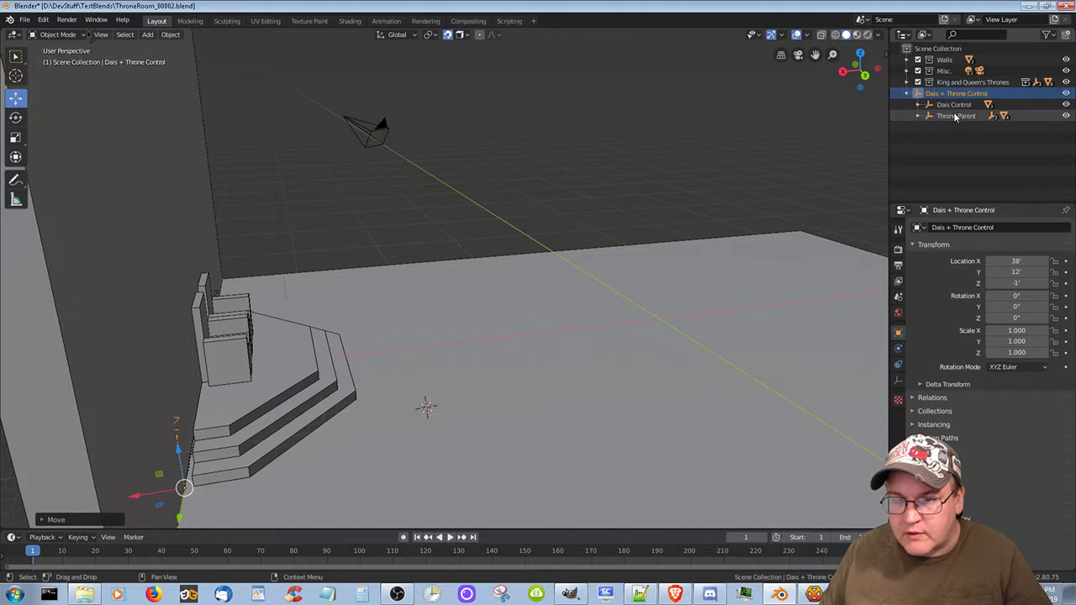
click(953, 105)
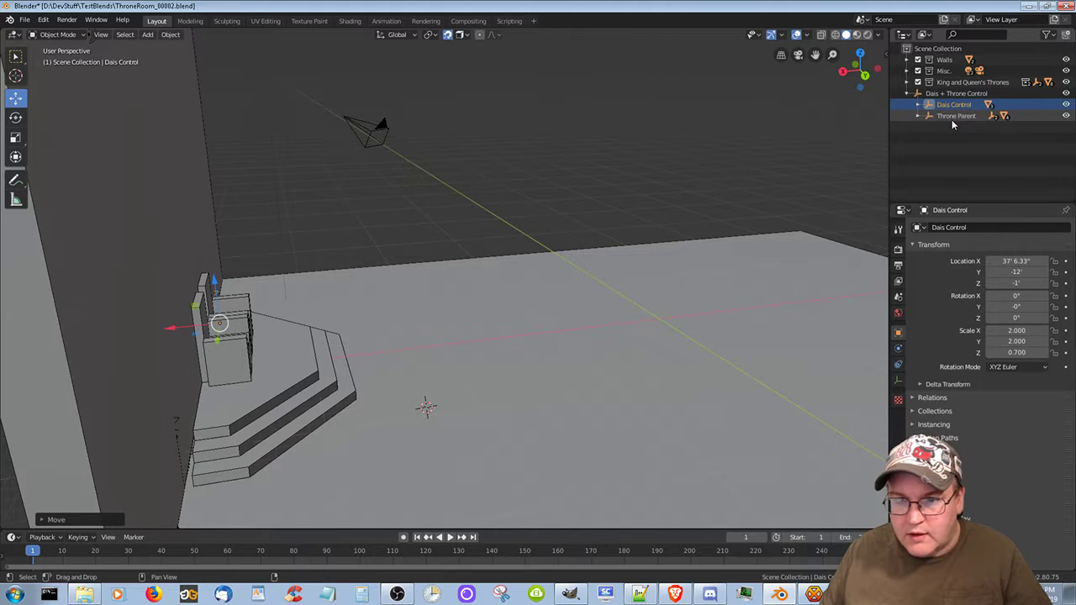
ctrl+click(952, 117)
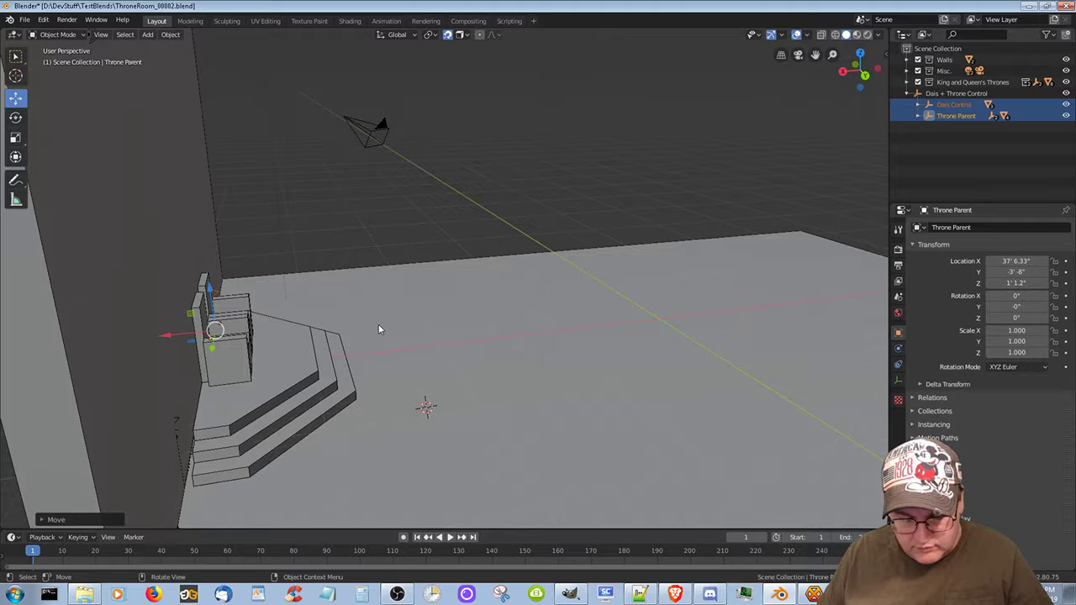
Unparent both objects with Clear and Keep Transformation, then select and move the control empty
key(alt+p)
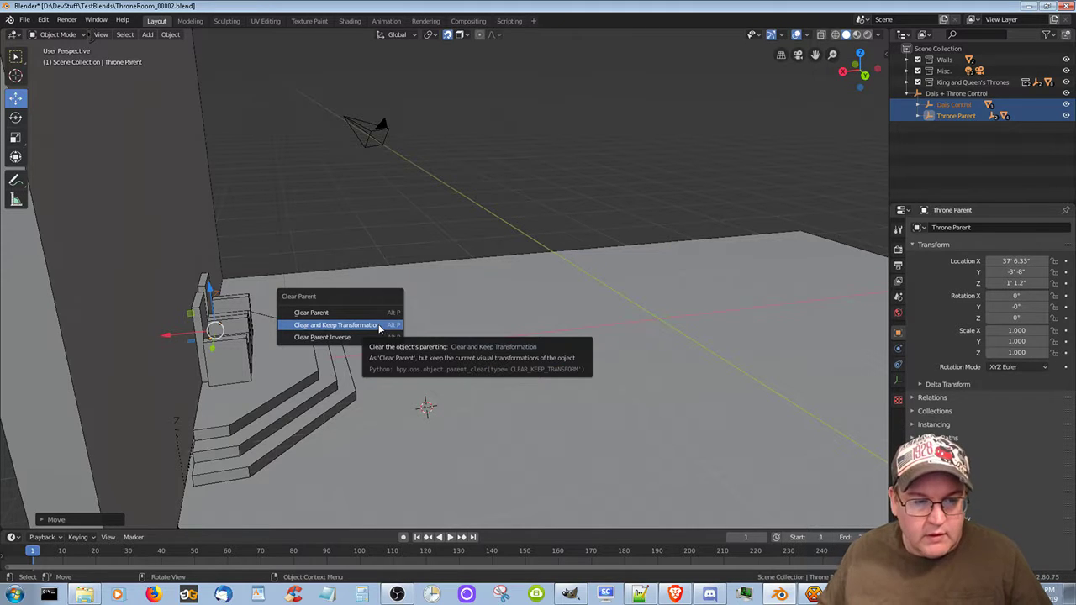
click(379, 326)
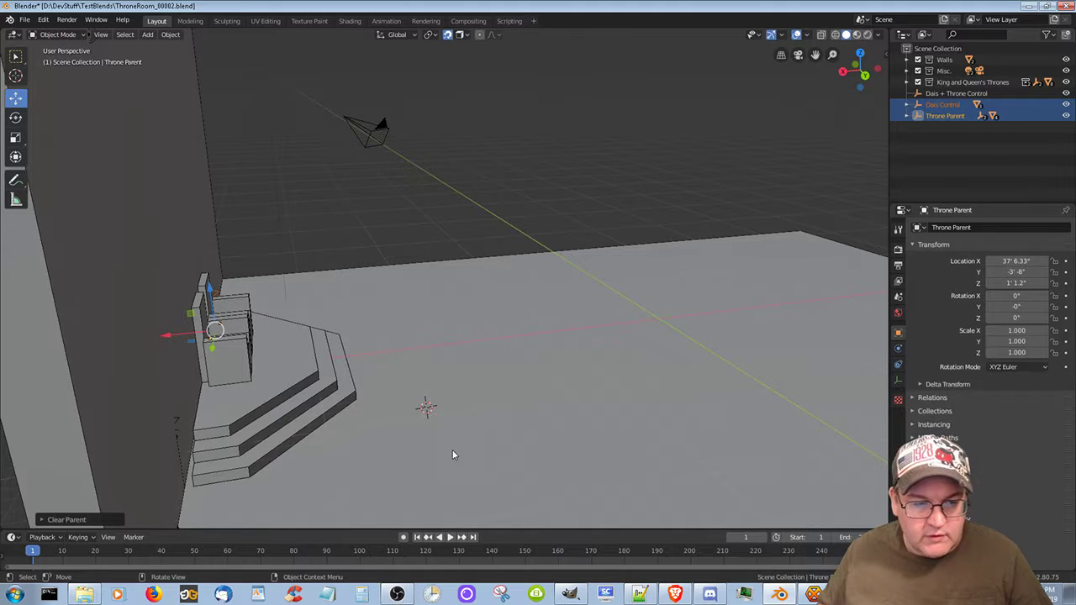
click(957, 96)
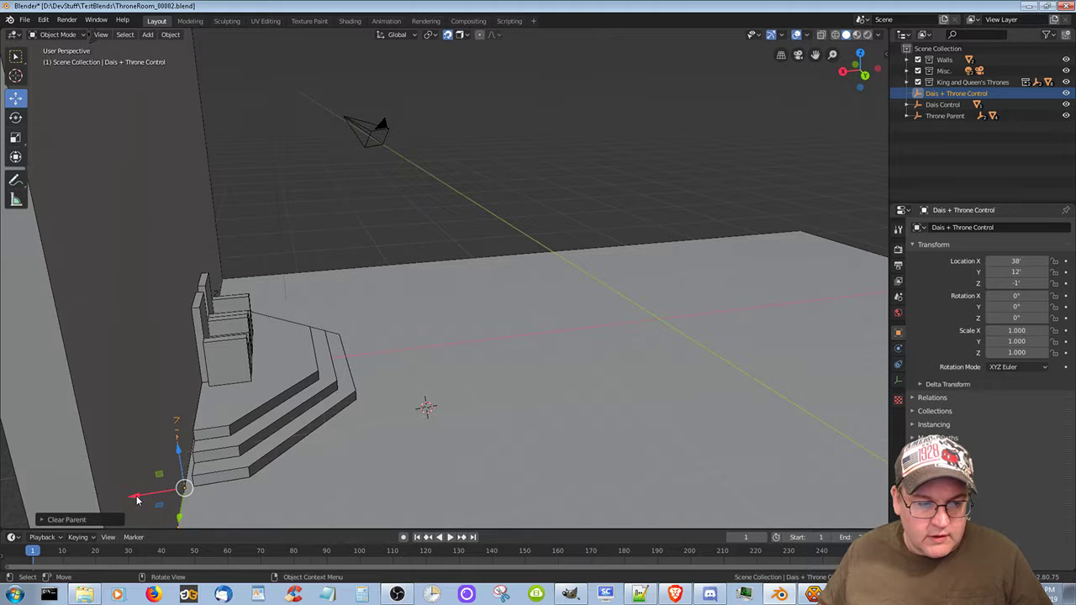
drag(137, 499, 186, 476)
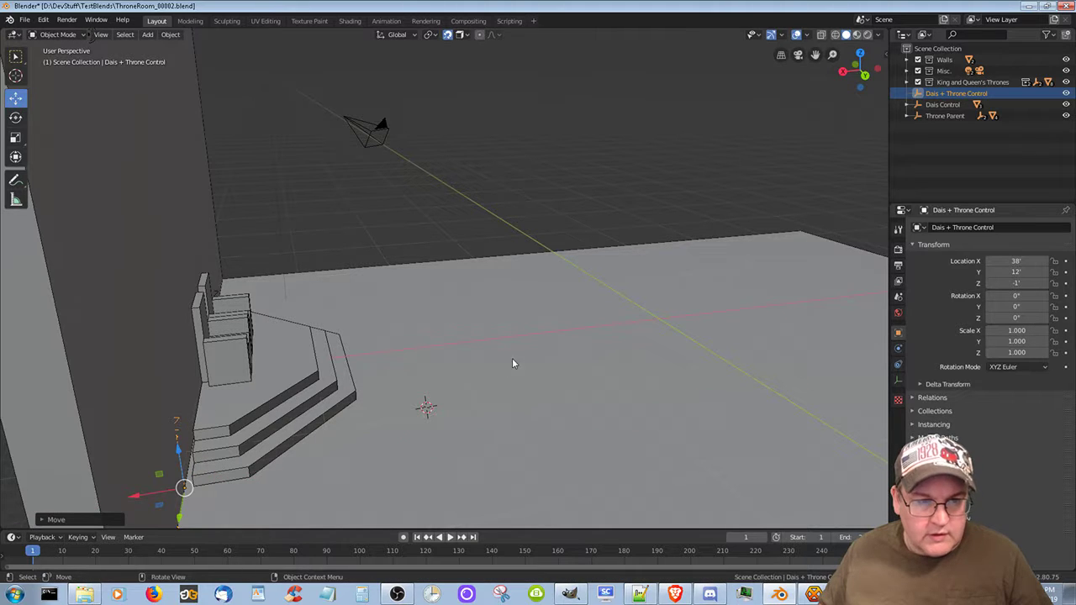
Switch snapping to Vertex and slide the control empty along X to 37' 6.33" against the wall
click(462, 35)
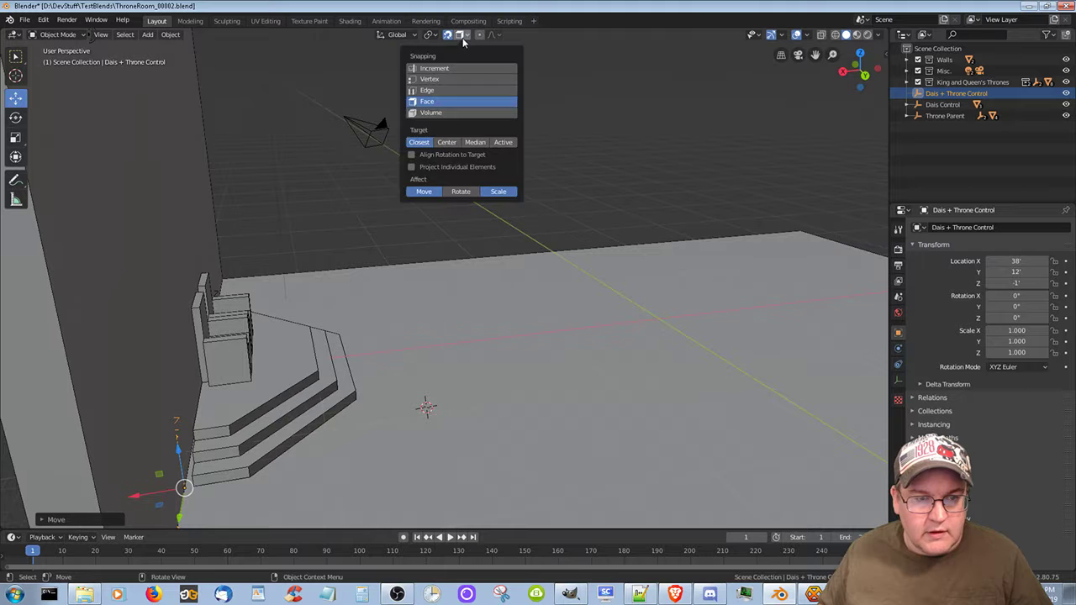
click(446, 78)
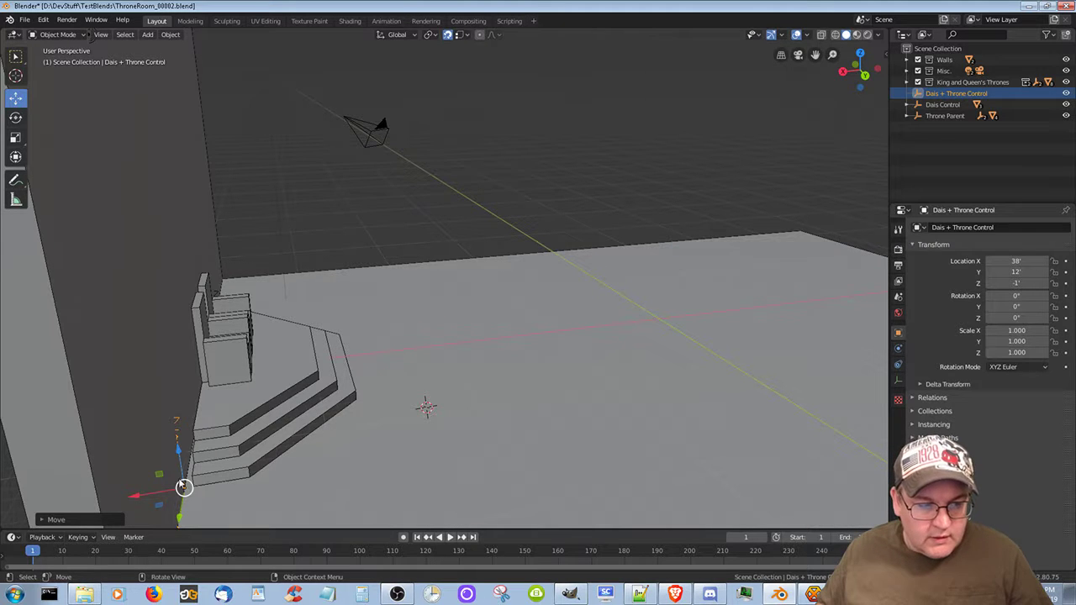
shift+middle_drag(226, 496, 263, 445)
shift+middle_drag(231, 494, 482, 272)
middle_drag(342, 382, 344, 382)
middle_drag(564, 359, 544, 342)
shift+middle_drag(557, 409, 573, 279)
mouse_move(631, 336)
middle_down()
mouse_move(576, 328)
mouse_move(636, 332)
middle_up()
middle_drag(557, 341, 586, 367)
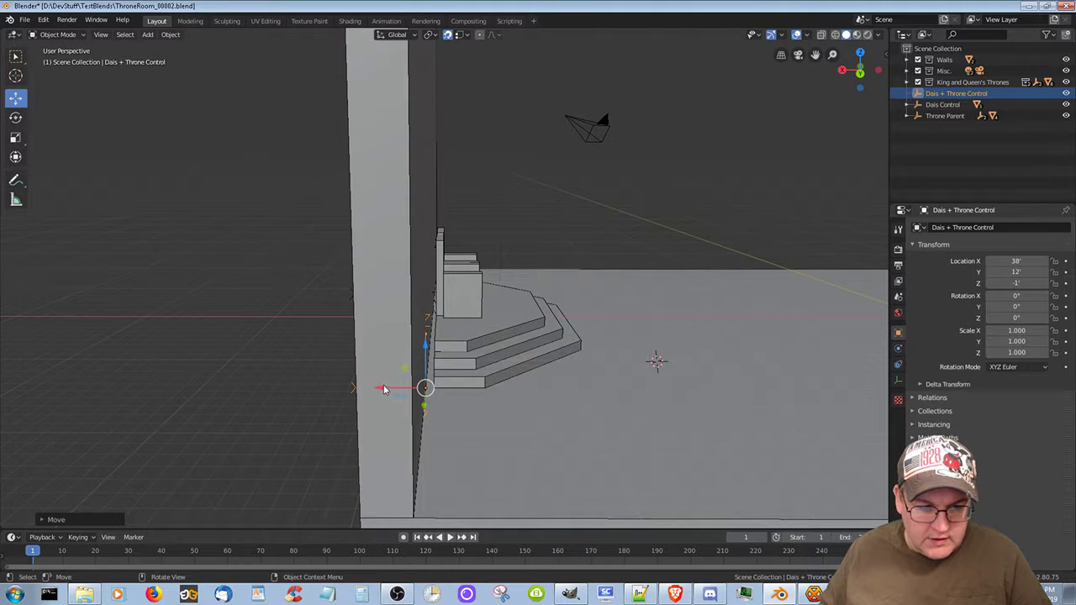
drag(389, 389, 434, 388)
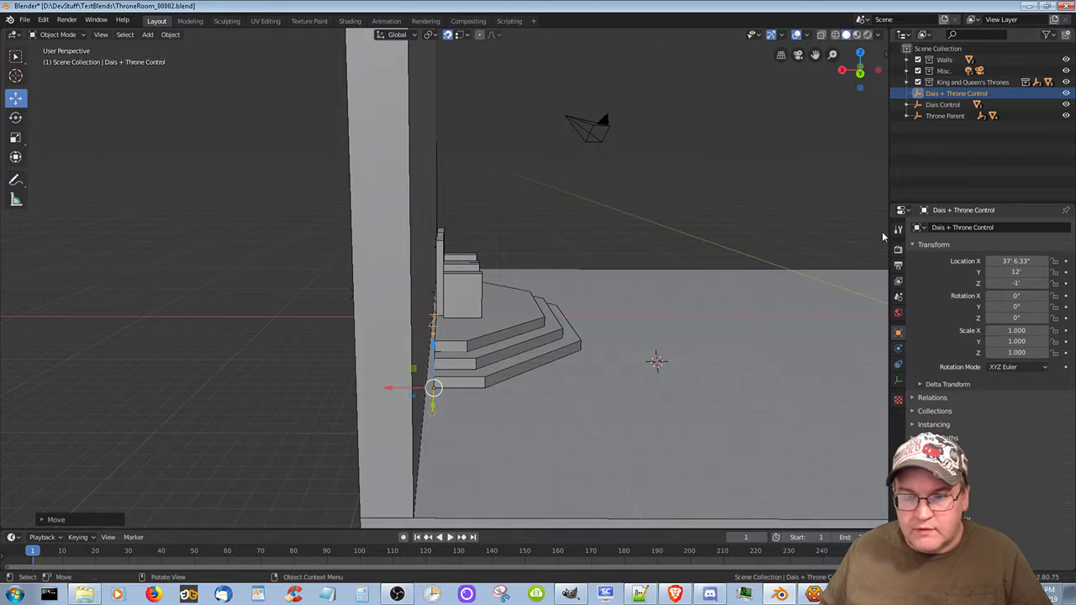
Re-parent Dais Control and Throne Parent under Dais + Throne Control keeping positions, then select only the empty
click(946, 116)
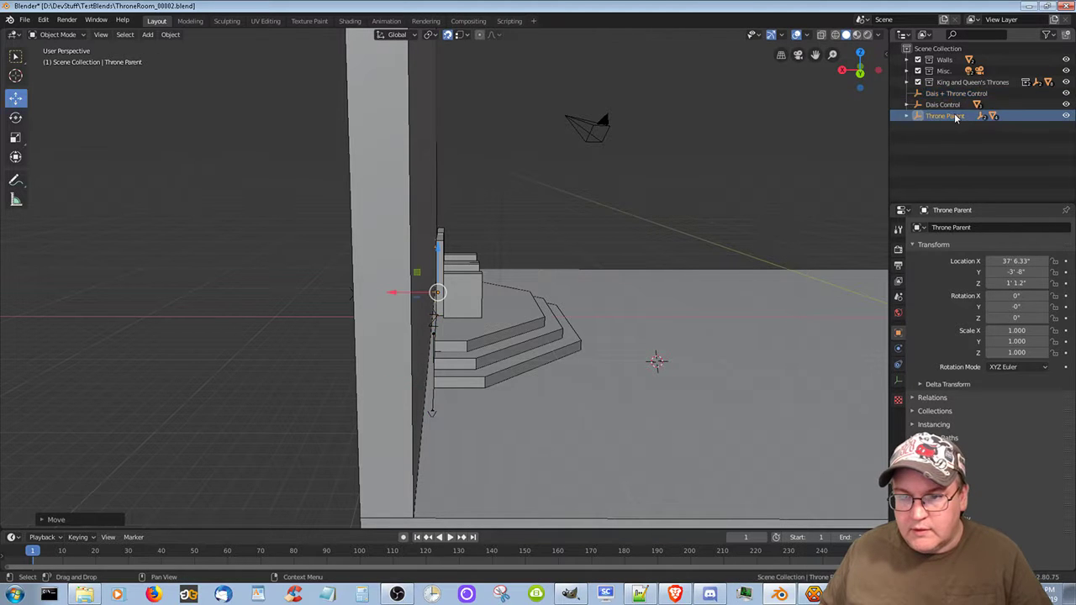
ctrl+click(948, 104)
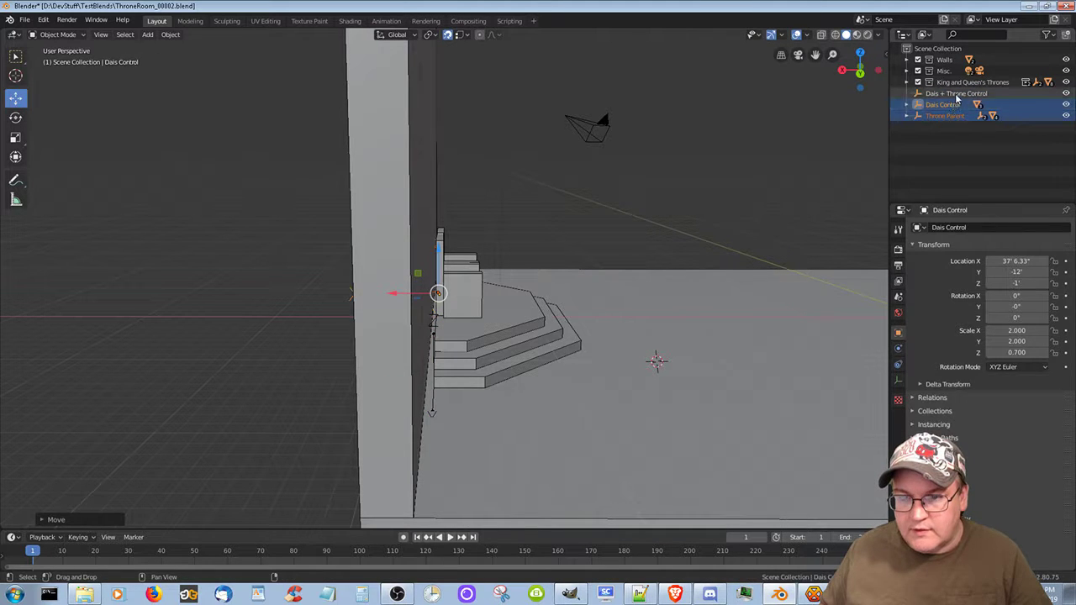
ctrl+click(956, 95)
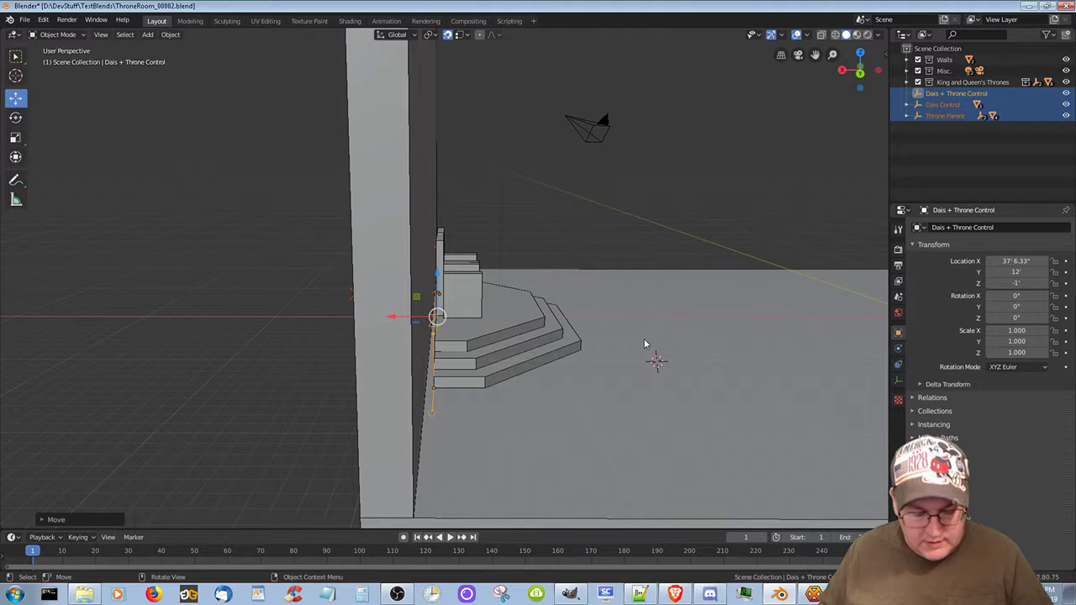
key(ctrl+p)
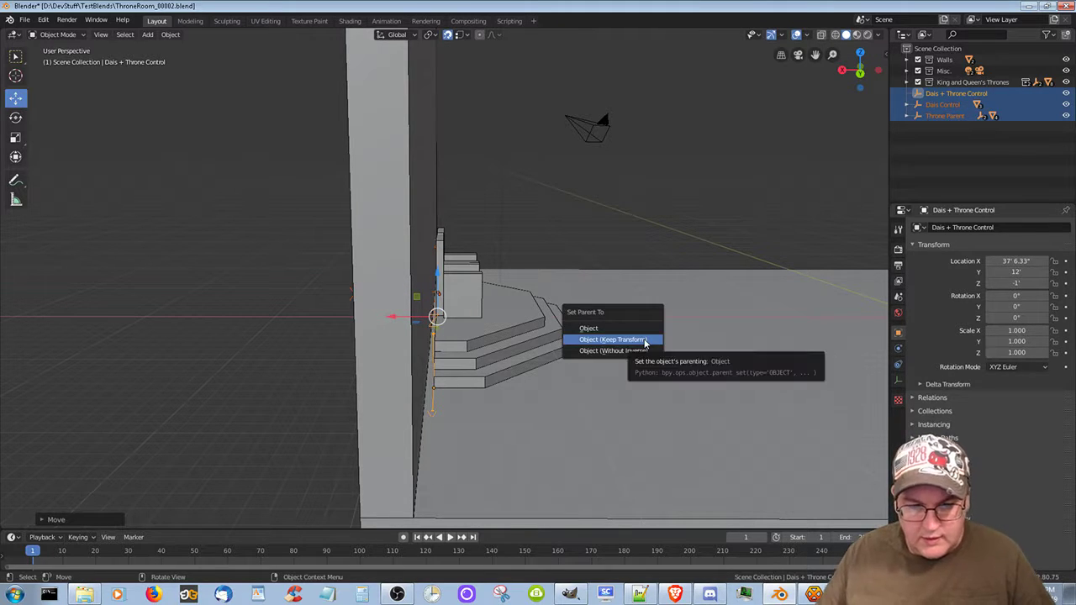
click(644, 339)
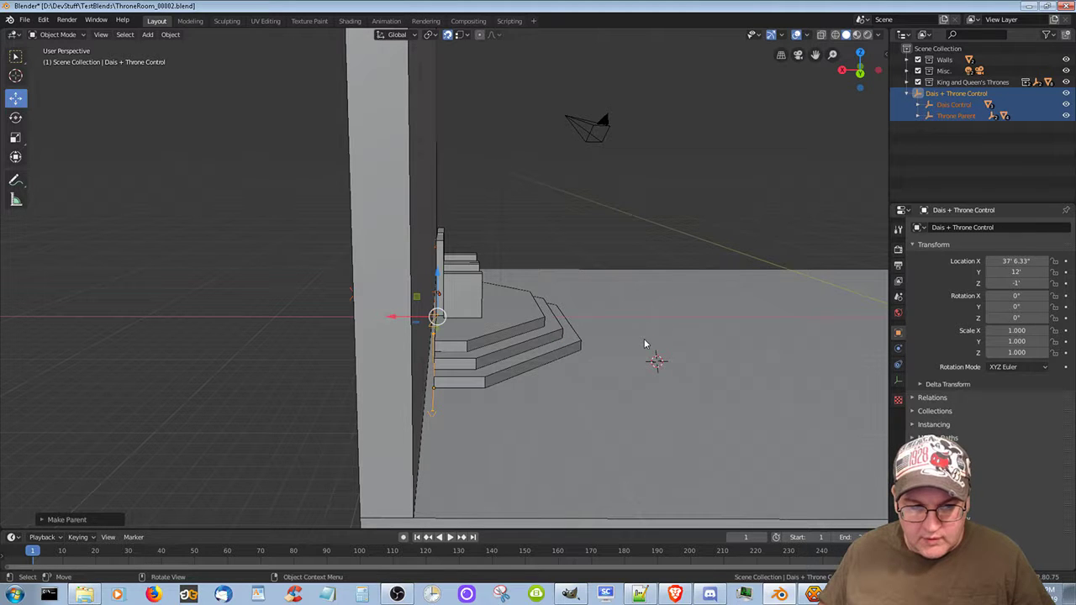
click(955, 94)
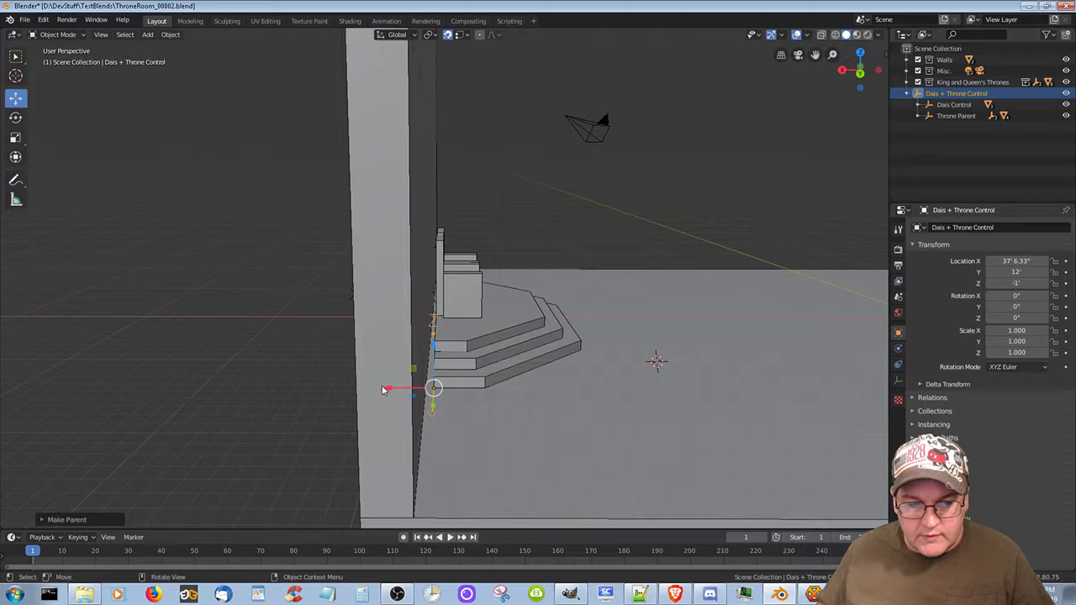
Switch snapping to Face and slide the dais and thrones along X toward the wall
click(465, 34)
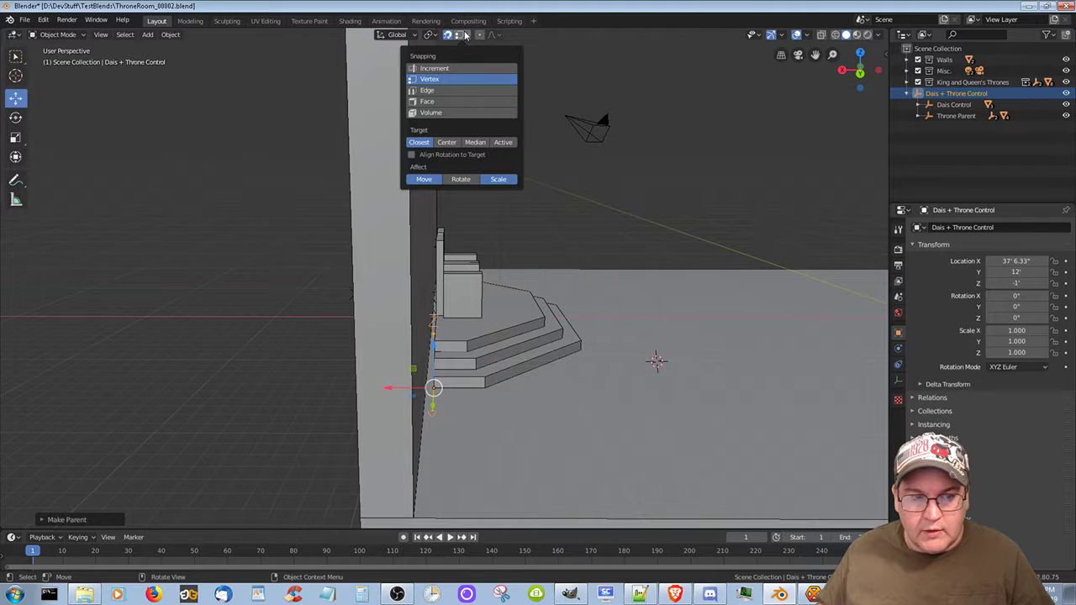
click(444, 101)
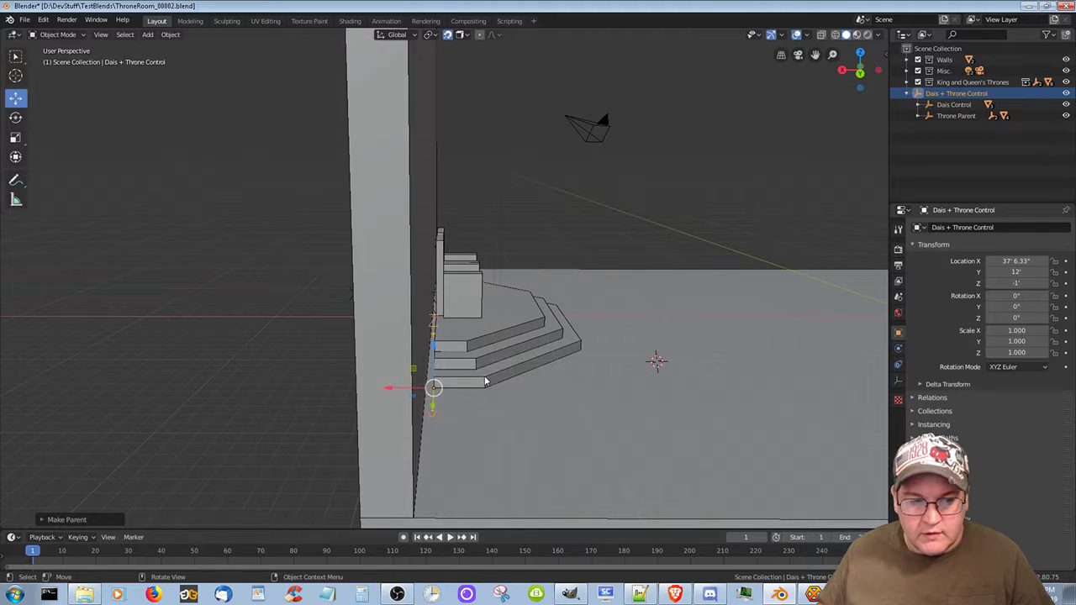
drag(389, 390, 470, 388)
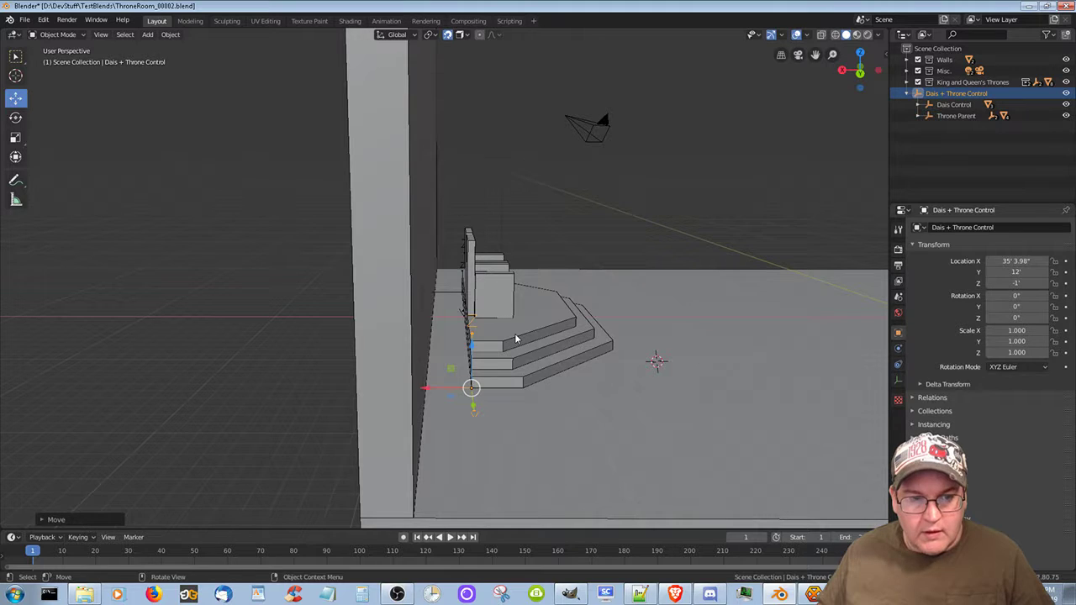
middle_drag(515, 339, 585, 355)
middle_drag(525, 453, 571, 481)
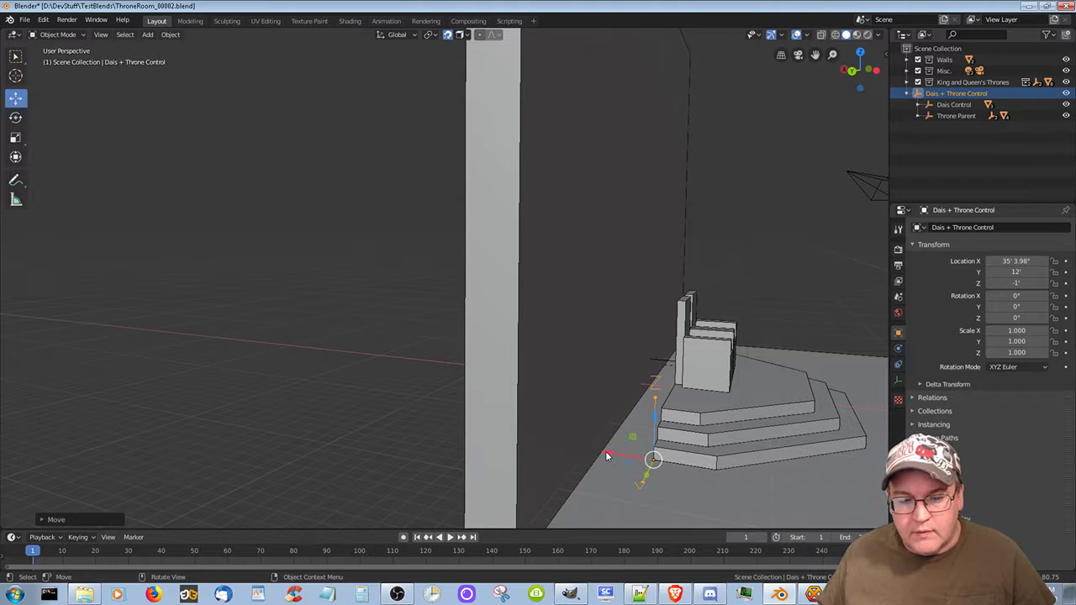
Move the control empty to X 38' and frame it to check the stairs
mouse_move(606, 454)
mouse_down()
mouse_move(588, 445)
mouse_move(599, 446)
mouse_up()
middle_drag(600, 446, 569, 484)
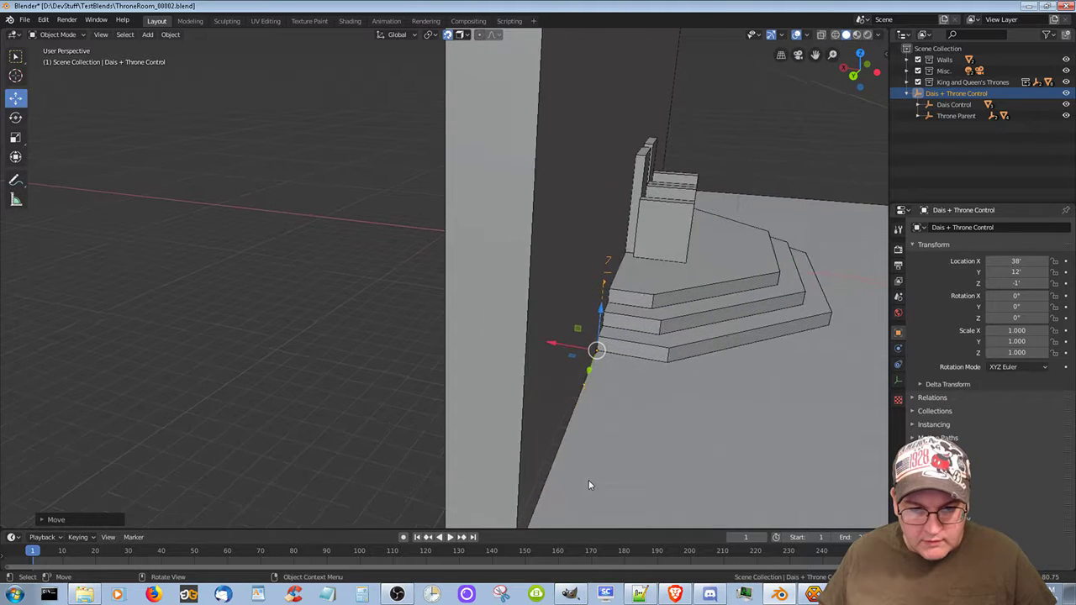
middle_drag(588, 485, 607, 492)
mouse_move(670, 455)
middle_down()
mouse_move(689, 473)
mouse_move(680, 473)
middle_up()
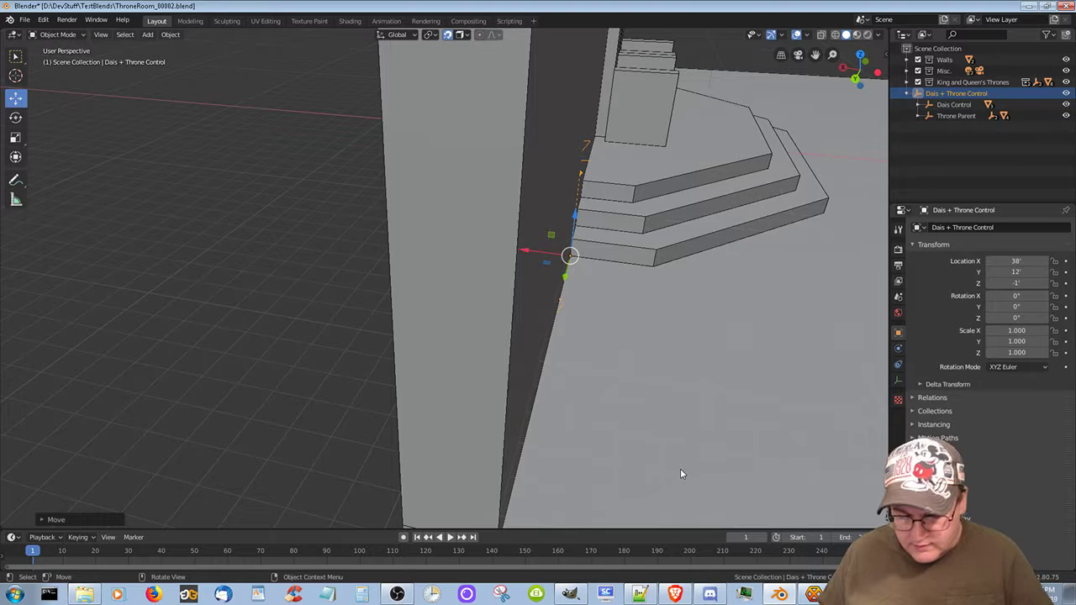
key(KP_Decimal)
middle_drag(522, 457, 504, 443)
scroll(504, 444, down, 3)
Orbit and zoom around the dais and thrones to inspect them against the back wall
middle_drag(658, 400, 691, 287)
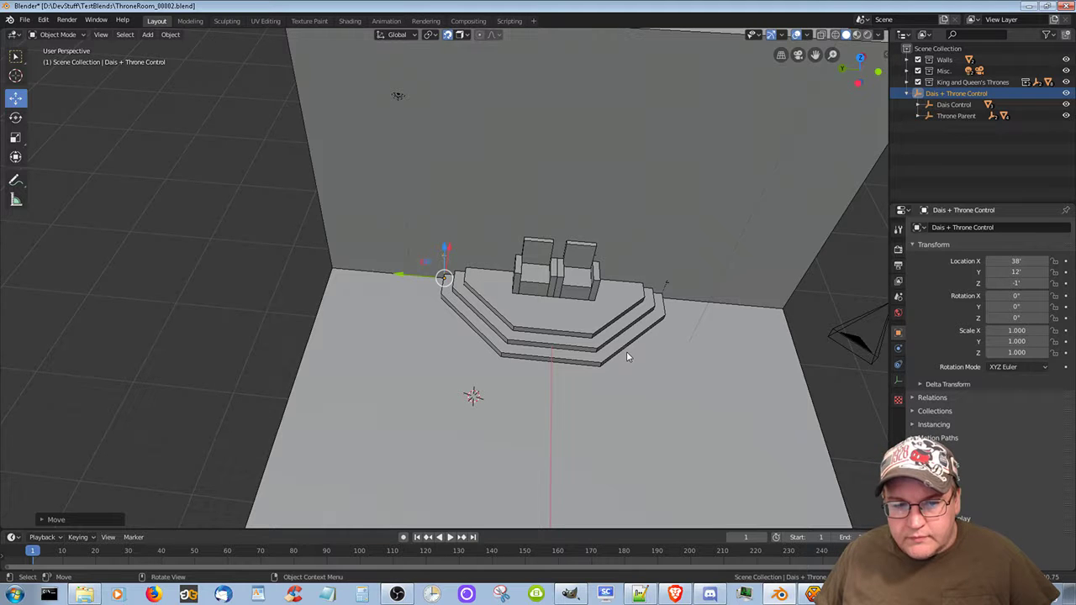
middle_drag(637, 367, 682, 353)
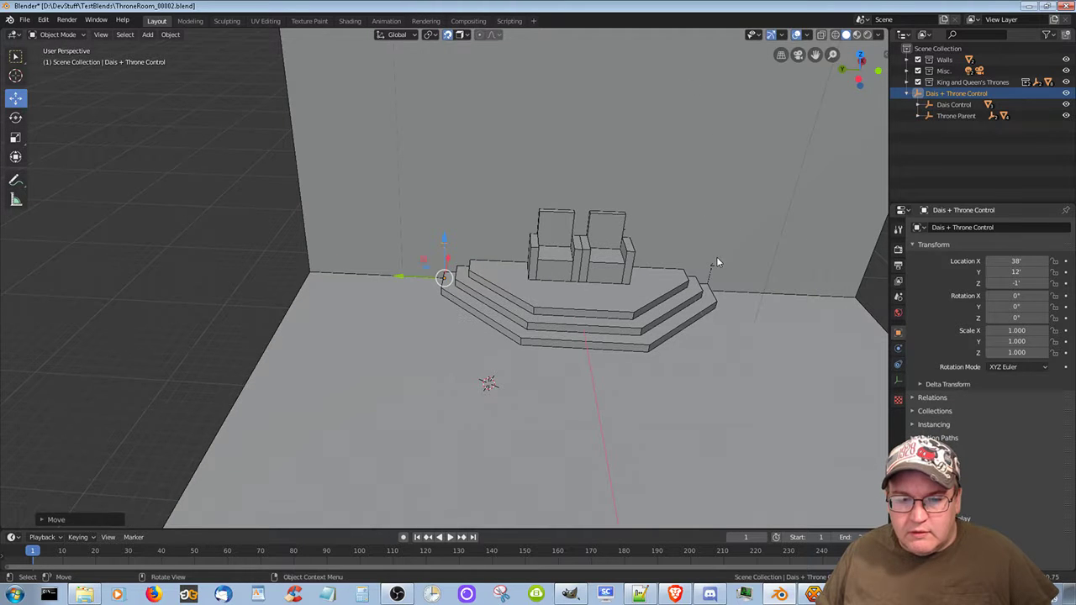
scroll(714, 260, down, 4)
scroll(657, 359, up, 2)
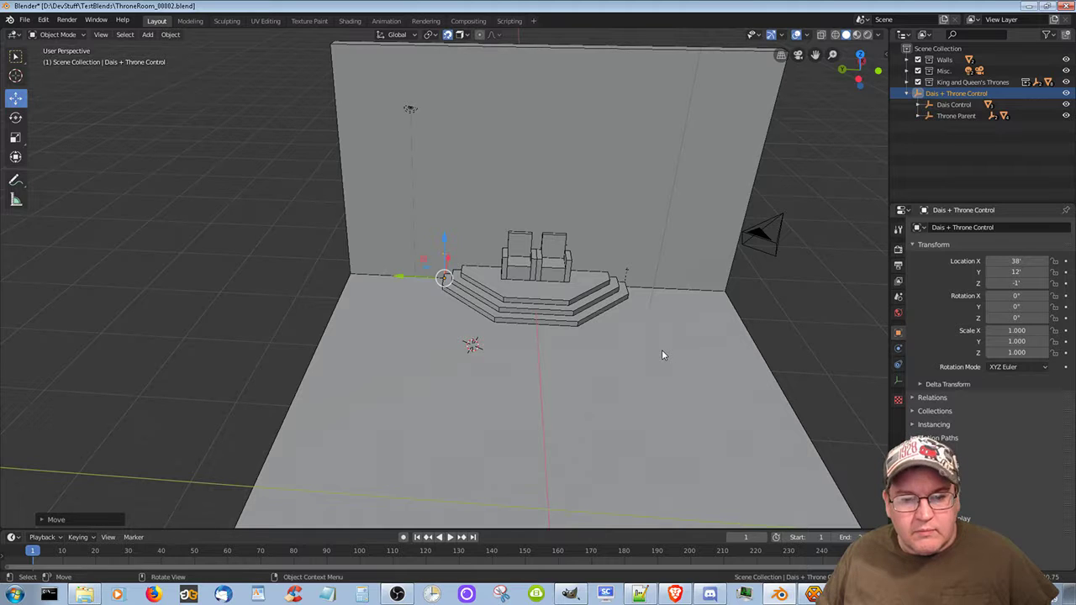
scroll(661, 350, up, 1)
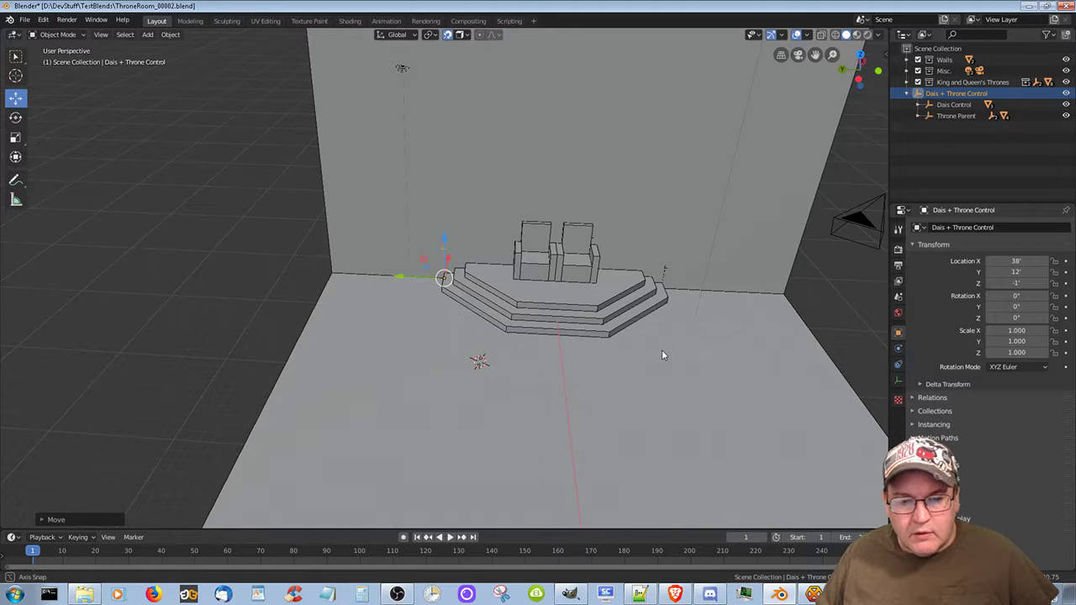
mouse_move(661, 350)
middle_down()
mouse_move(643, 351)
mouse_move(687, 329)
mouse_move(657, 320)
mouse_move(664, 419)
mouse_move(675, 351)
mouse_move(662, 325)
mouse_move(649, 336)
middle_up()
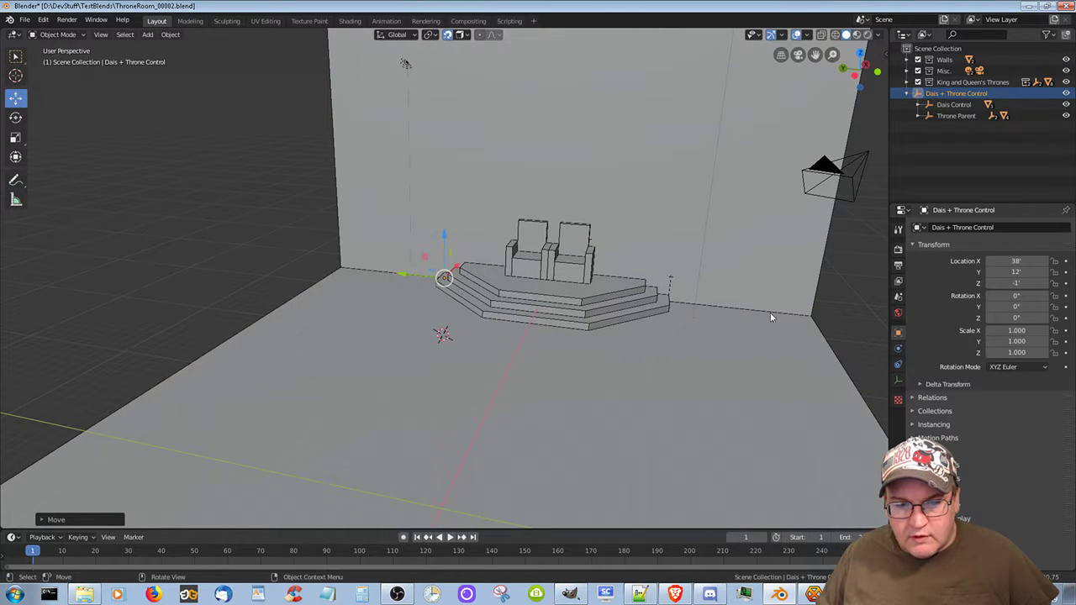
Try a free grab of the dais and thrones, then undo the move
key(g)
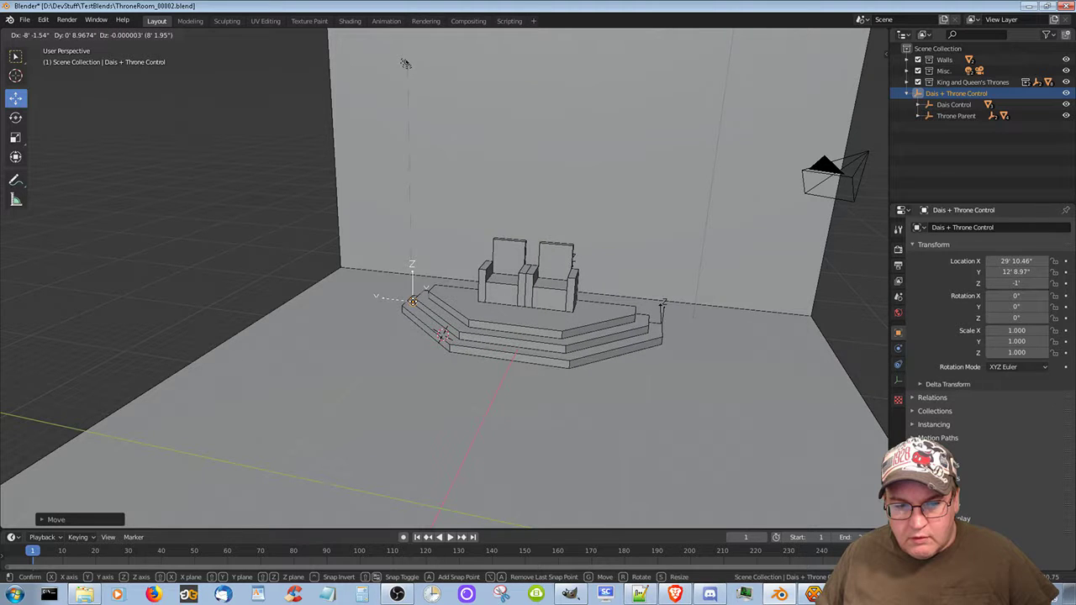
click(463, 328)
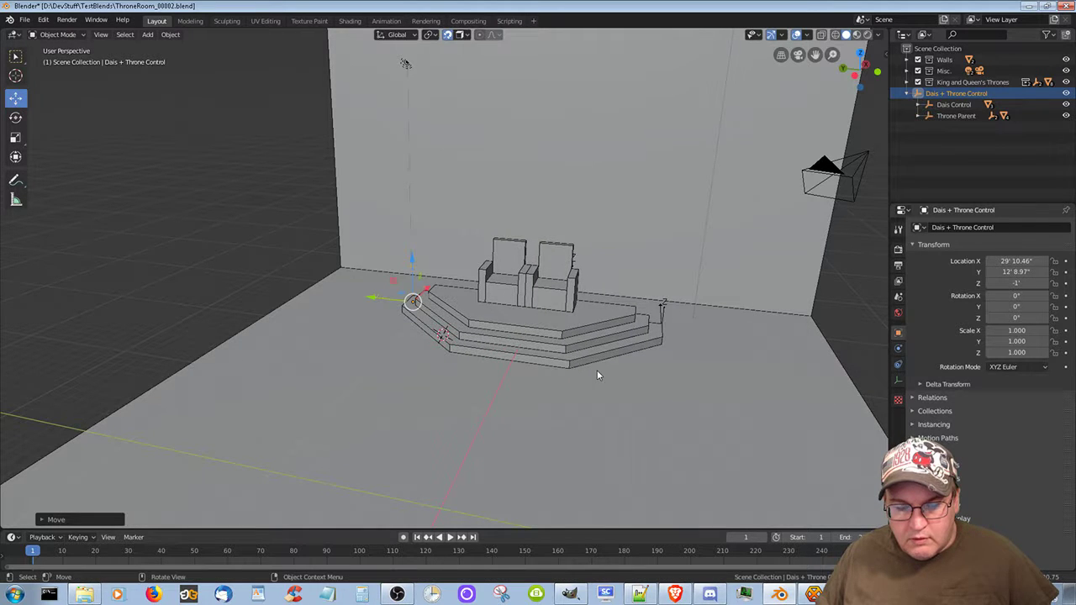
key(ctrl+z)
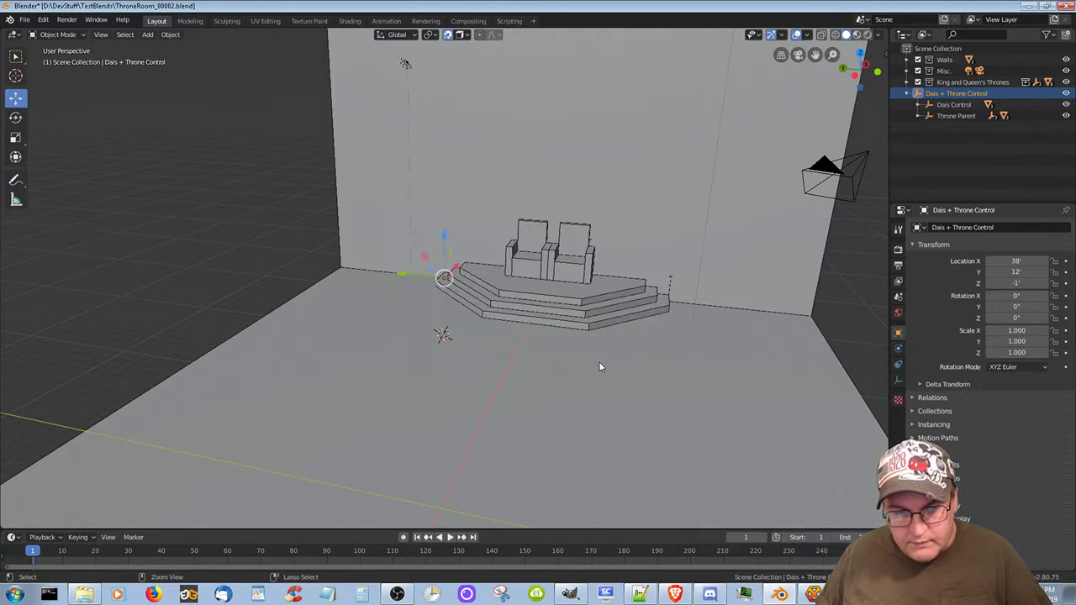
key(ctrl+shift+z)
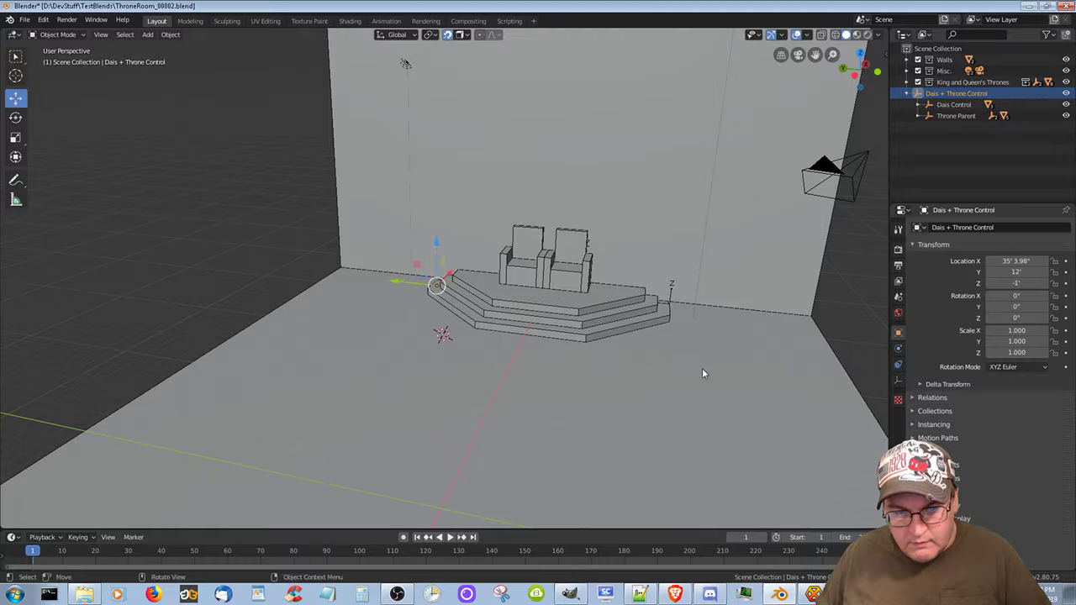
Restore the control empty to X 38', 12' through history and save ThroneRoom_00002.blend
middle_drag(709, 368, 612, 380)
key(ctrl+shift+z)
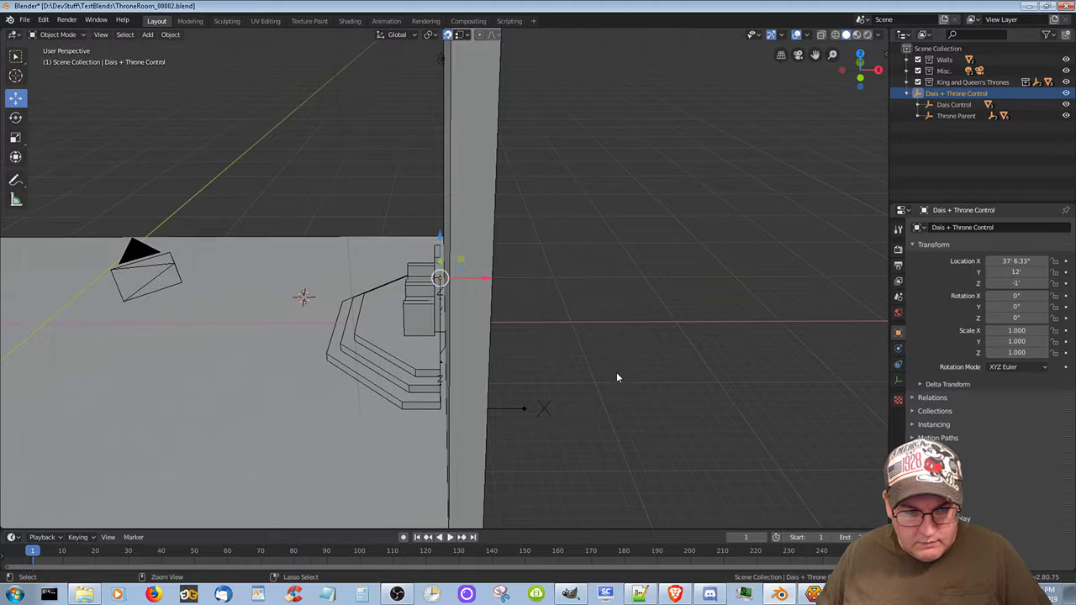
key(ctrl+shift+z)
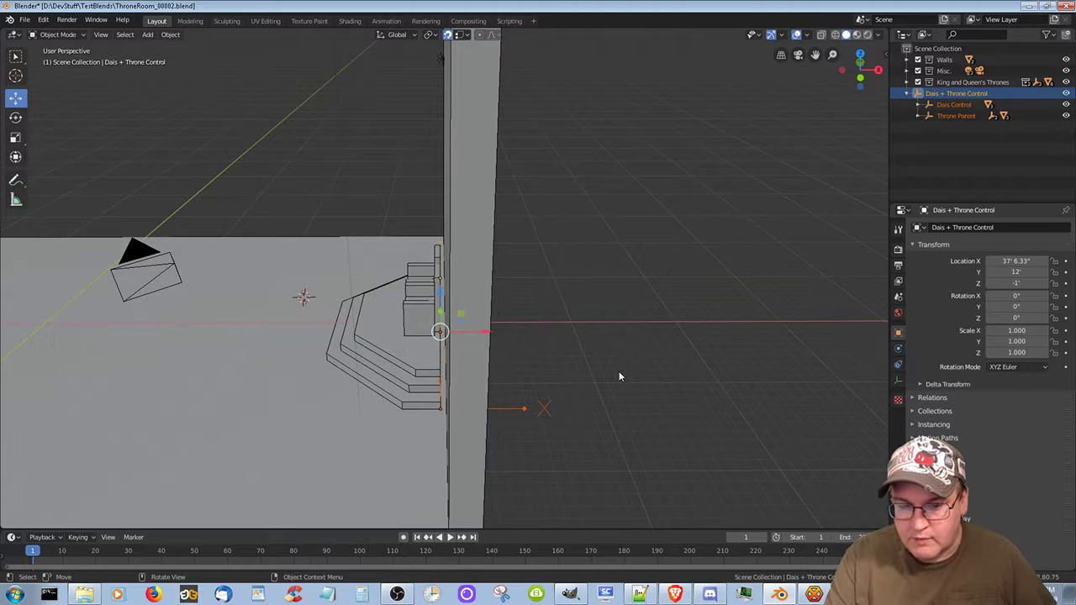
key(ctrl)
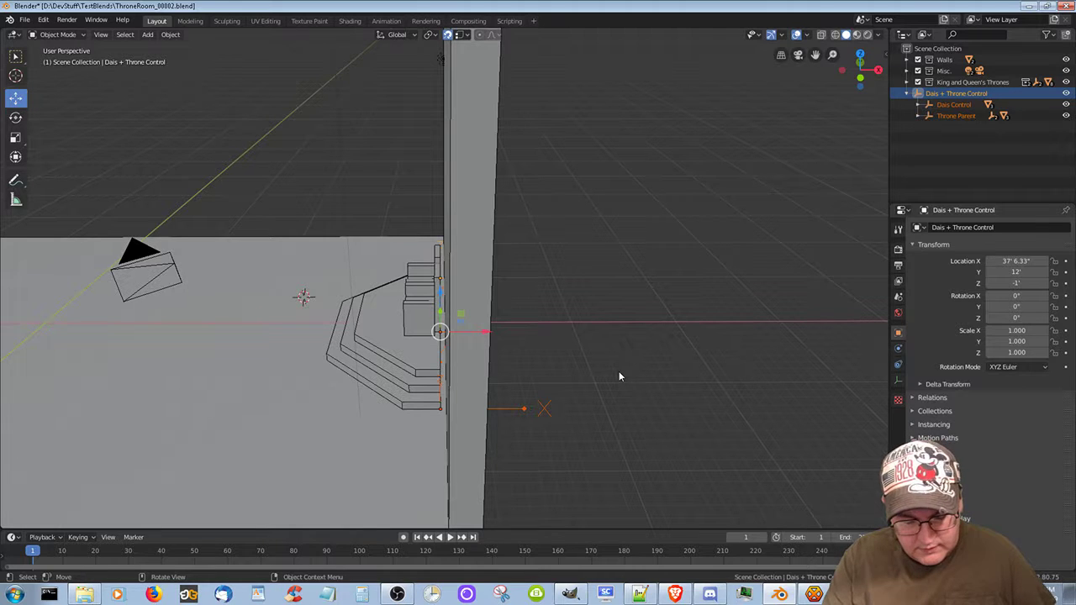
key(ctrl+shift+z)
key(ctrl+shift+z)
key(ctrl+shift+z)
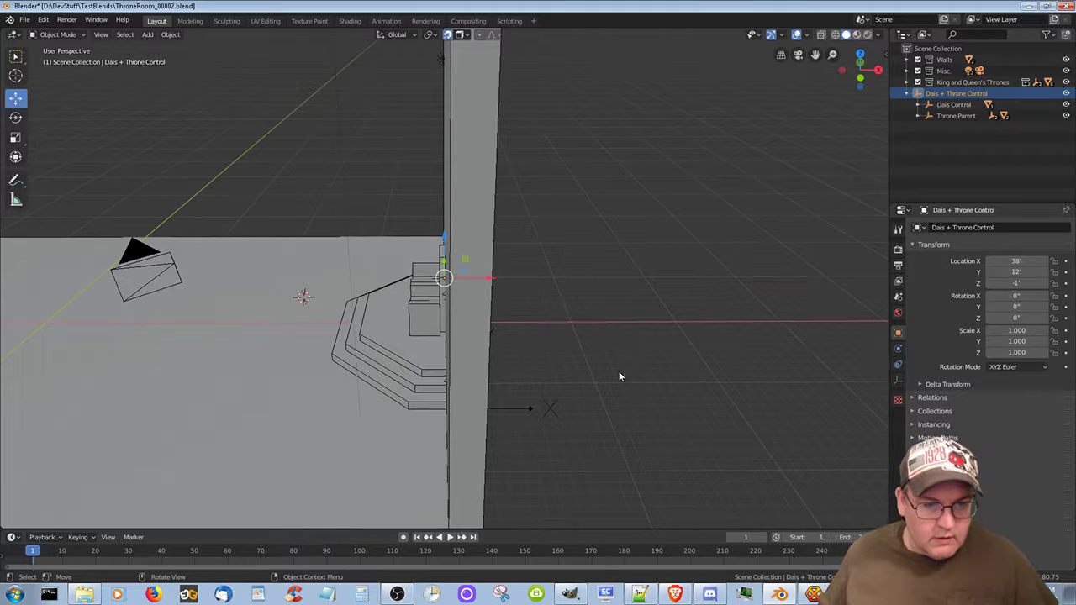
middle_drag(354, 397, 484, 403)
key(ctrl+s)
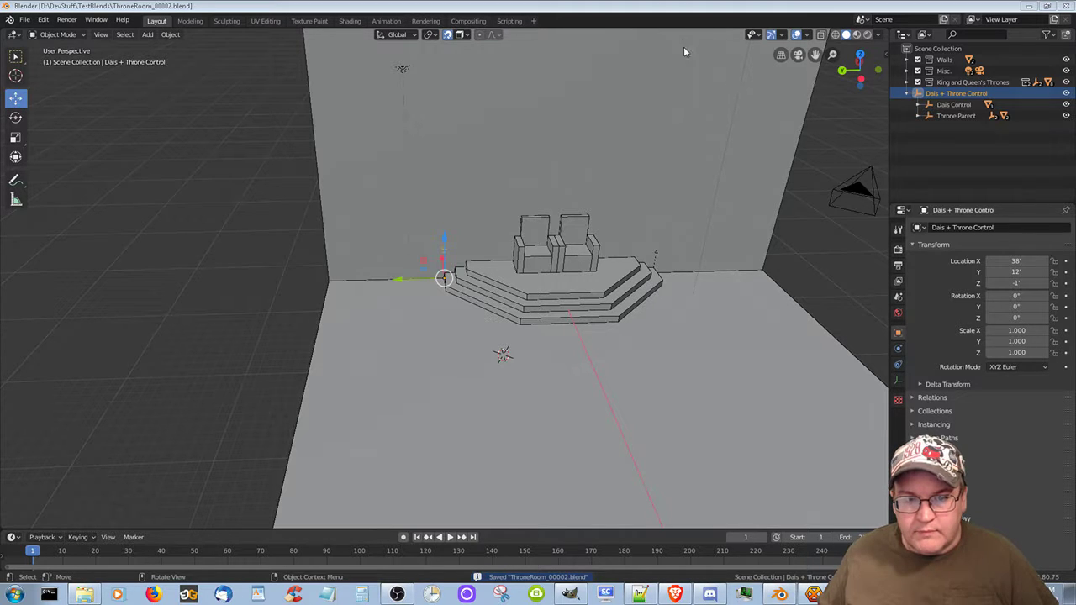
middle_drag(715, 289, 699, 362)
scroll(683, 359, down, 2)
scroll(682, 360, down, 3)
scroll(517, 355, up, 4)
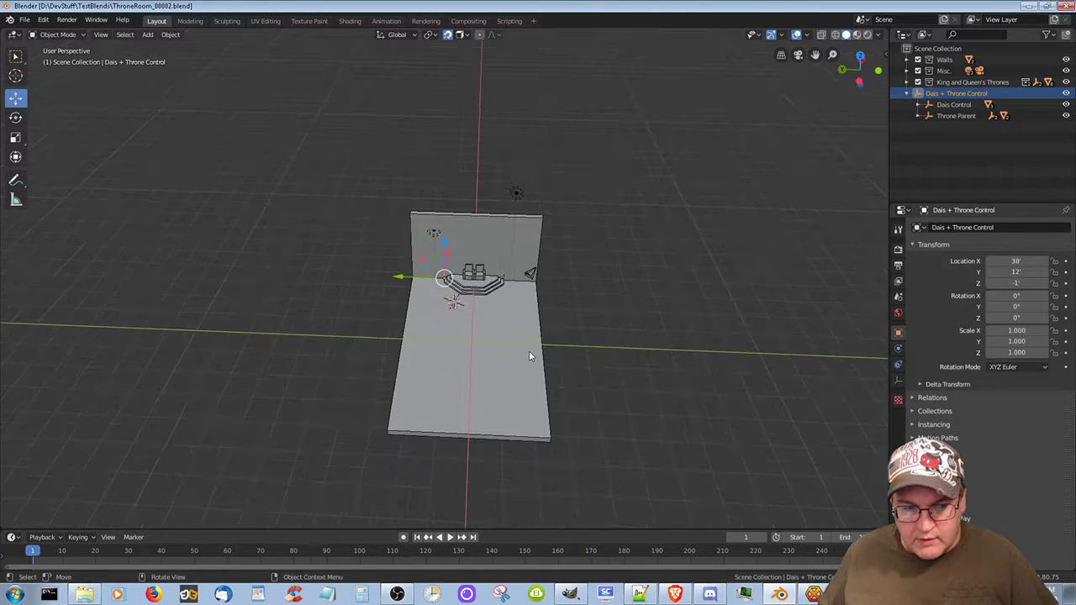